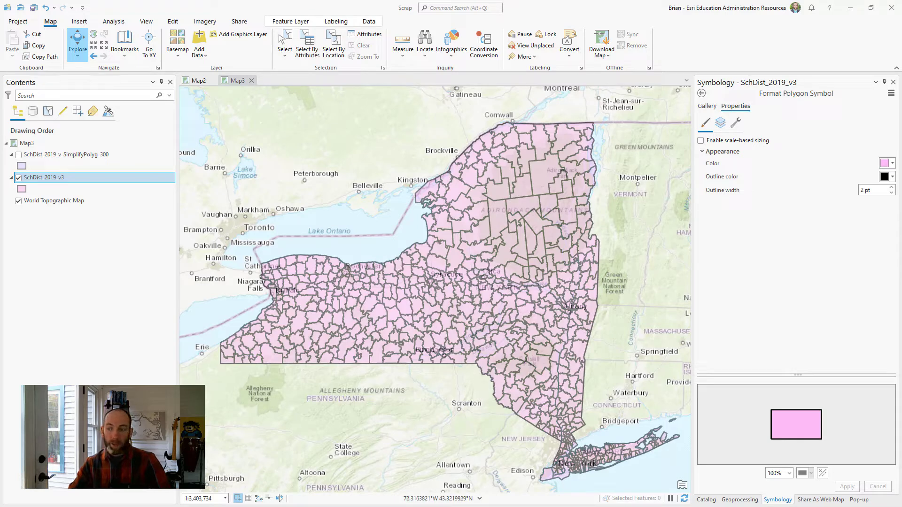
# - Switch to the orgcontent workbook in Excel, check the sizes of School_Districts_ORIG_WFL1 and School_Districts_300_WFL1, and return to ArcGIS Pro
pyautogui.hotkey('alt', 'Tab')
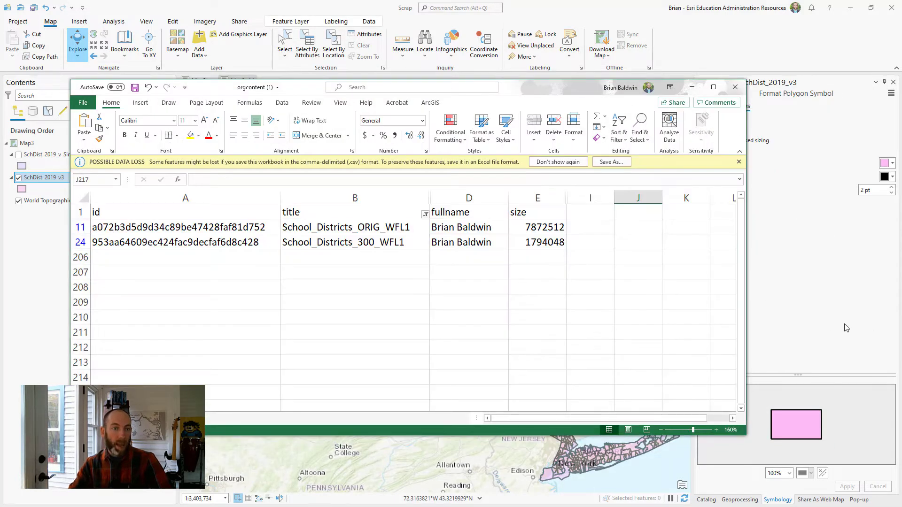
pyautogui.moveTo(531, 91); pyautogui.dragTo(544, 75)
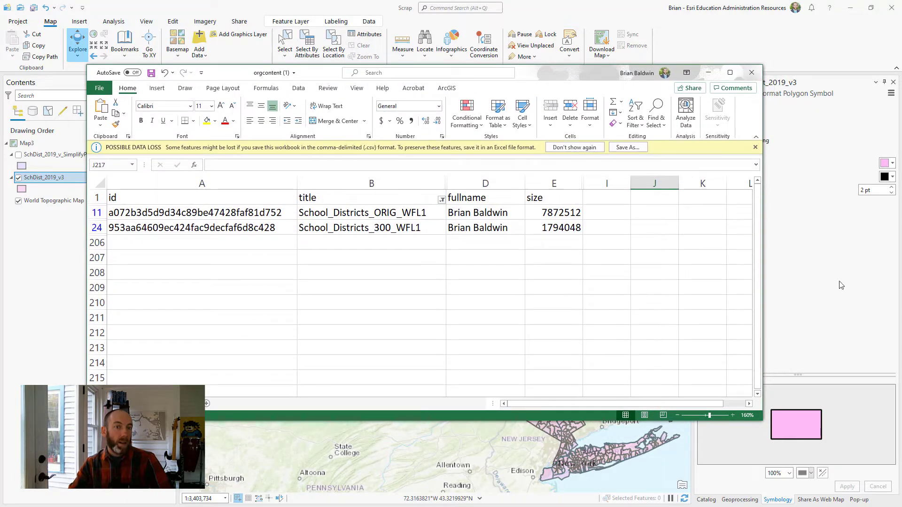
pyautogui.click(534, 213)
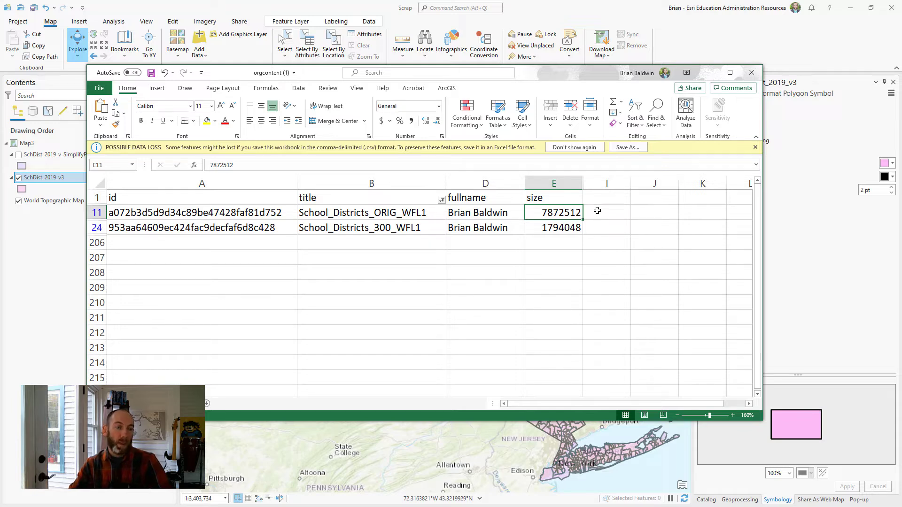
pyautogui.click(526, 230)
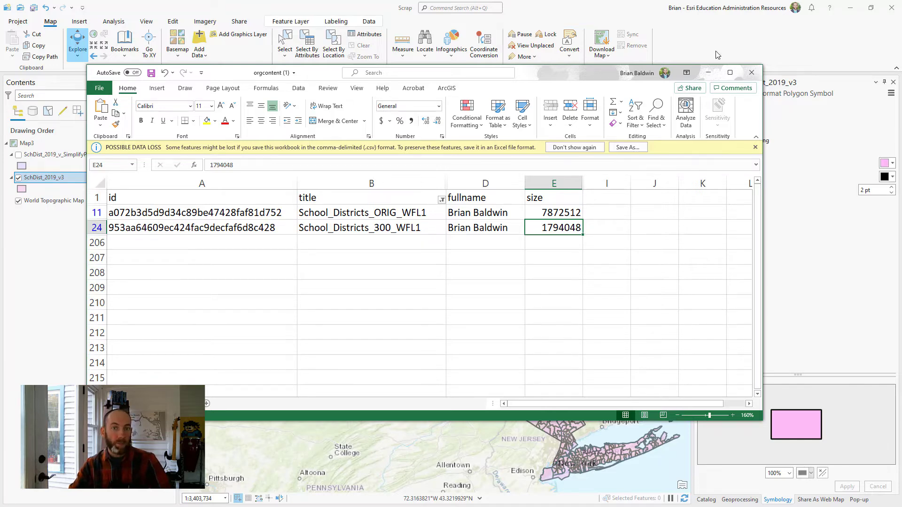
pyautogui.click(708, 72)
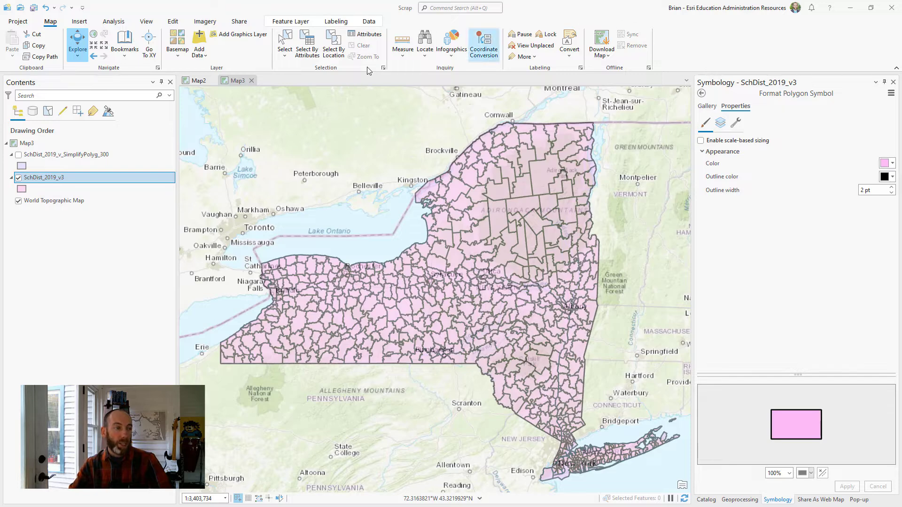
# - Compare the SchDist_2019_v_SimplifyPolyg_300 and SchDist_2019_v3 layers at statewide scale by toggling their visibility, leaving only SchDist_2019_v3 shown
pyautogui.click(18, 177)
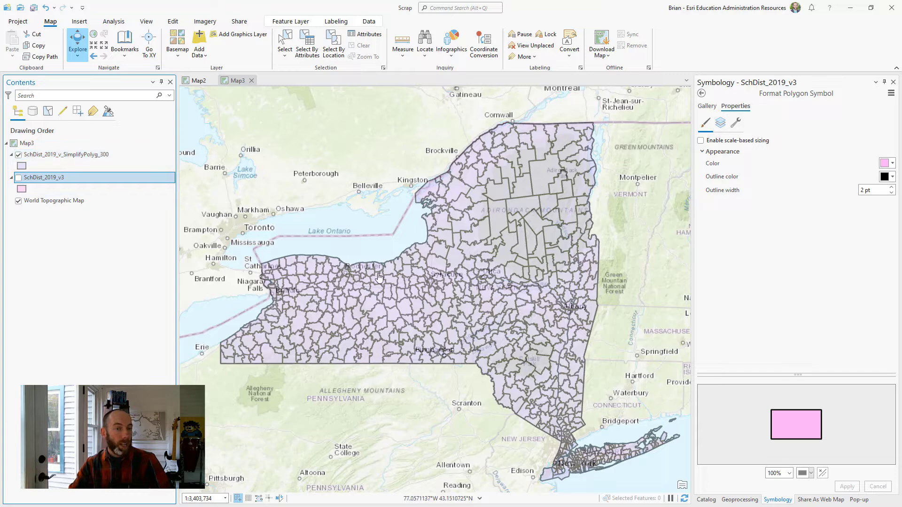
pyautogui.click(19, 177)
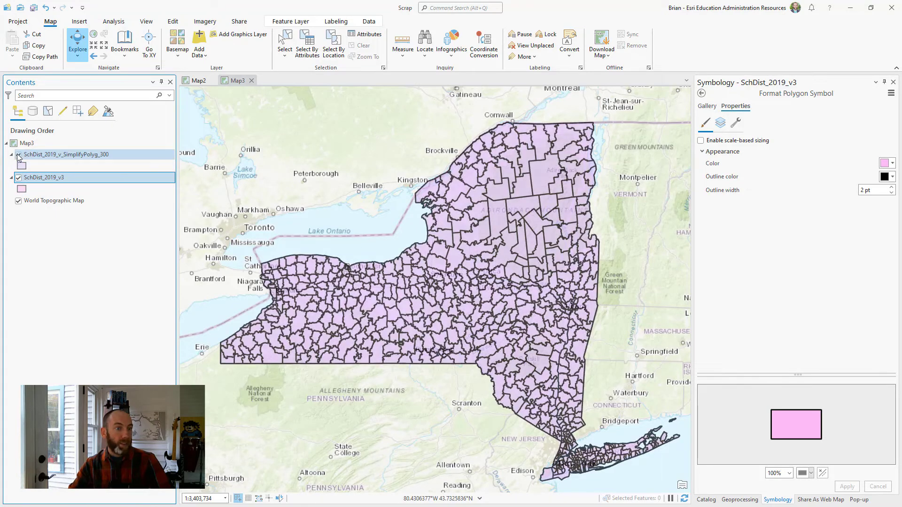
pyautogui.click(19, 156)
pyautogui.click(18, 155)
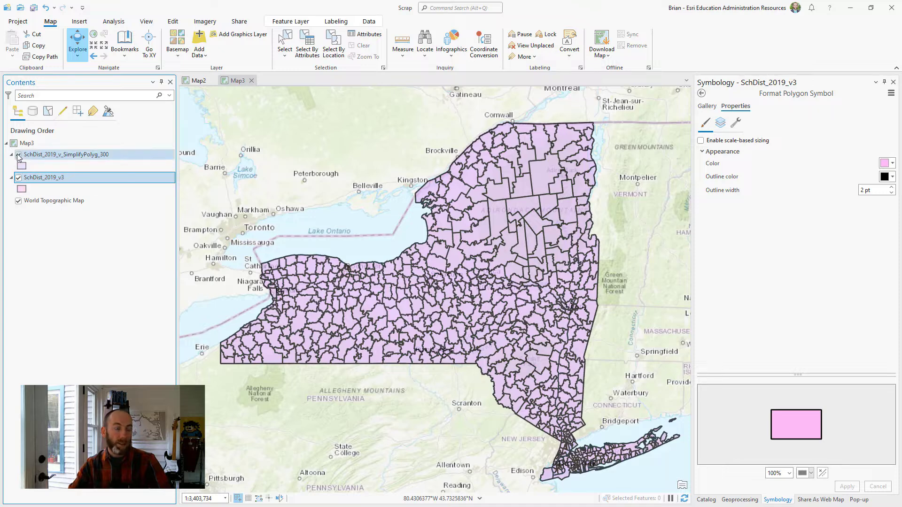
pyautogui.click(19, 155)
pyautogui.click(19, 156)
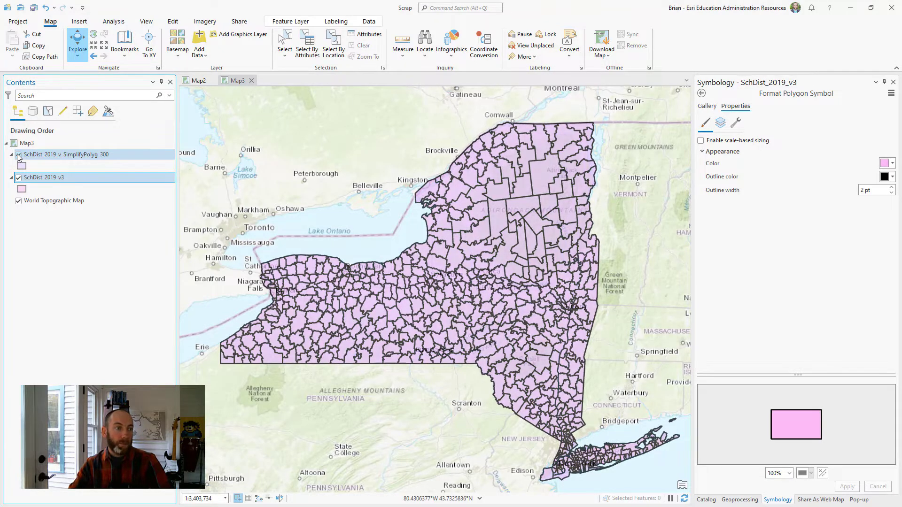
pyautogui.click(19, 155)
pyautogui.click(19, 155)
pyautogui.click(19, 155)
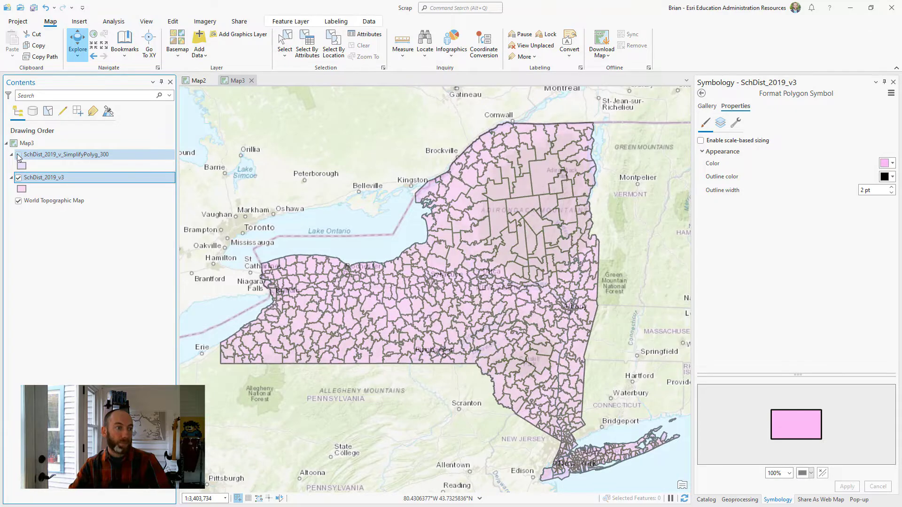
# - Go to the Sample bookmark and examine the original SchDist_2019_v3 boundaries around Syracuse and Solvay
pyautogui.click(125, 53)
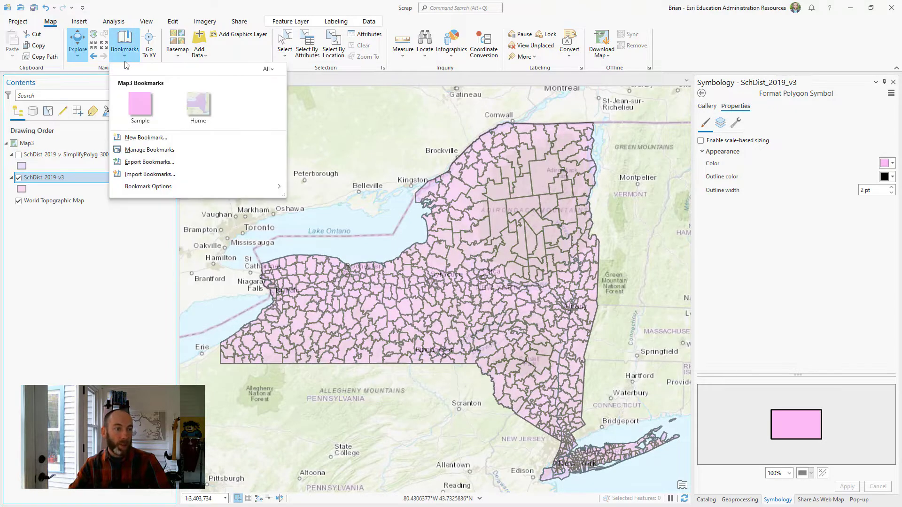
pyautogui.click(145, 113)
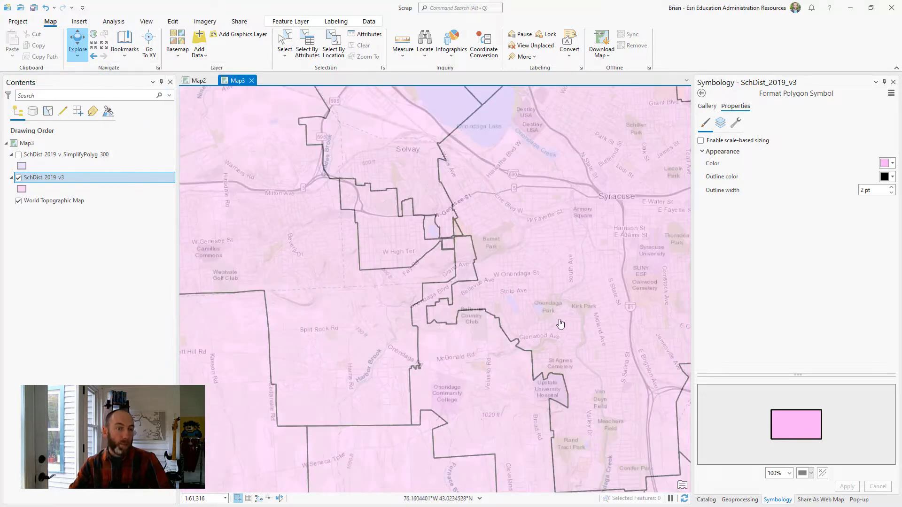
pyautogui.moveTo(540, 274); pyautogui.dragTo(526, 324)
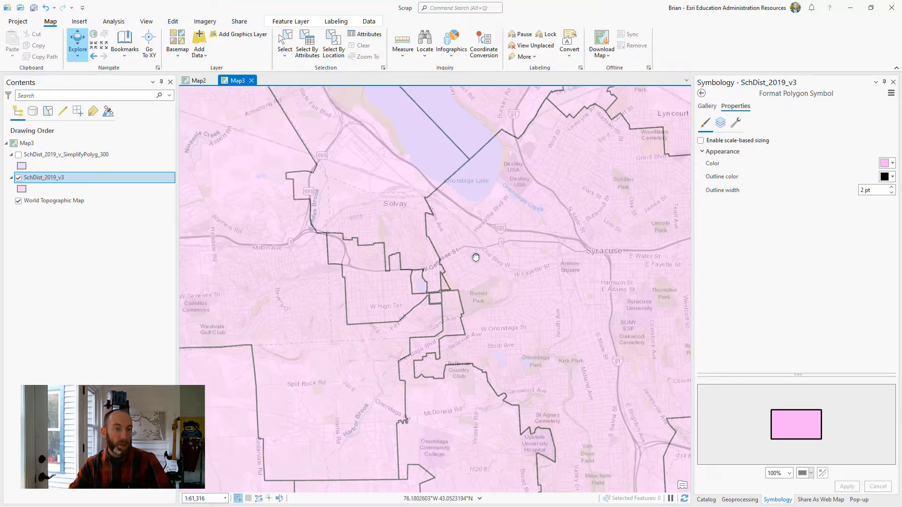
pyautogui.moveTo(476, 257); pyautogui.dragTo(452, 267)
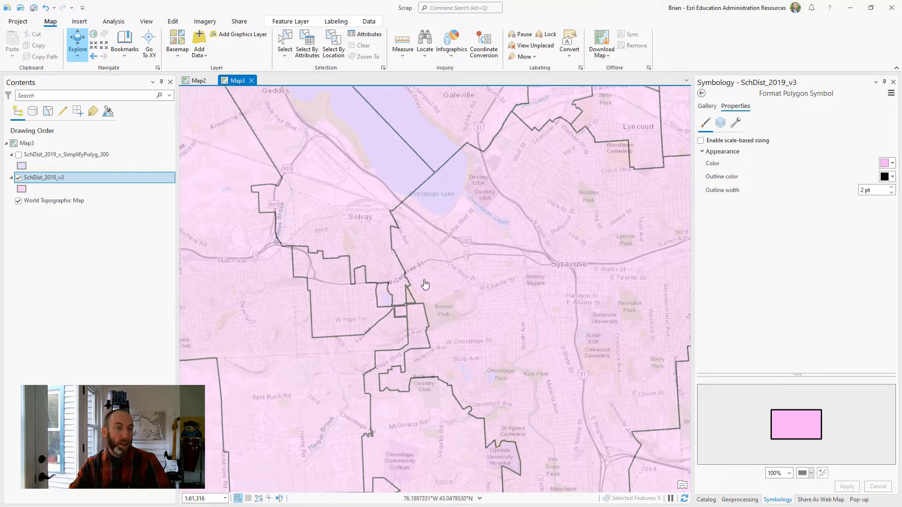
pyautogui.scroll(-2, 425, 281)
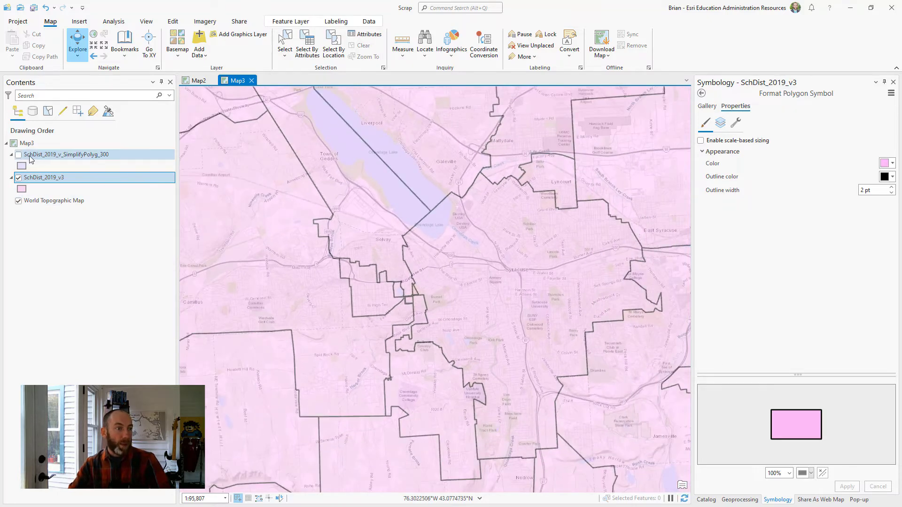
# - Show SchDist_2019_v_SimplifyPolyg_300 in place of SchDist_2019_v3 around Syracuse, compare the boundaries, and restore the original layer alone
pyautogui.click(18, 155)
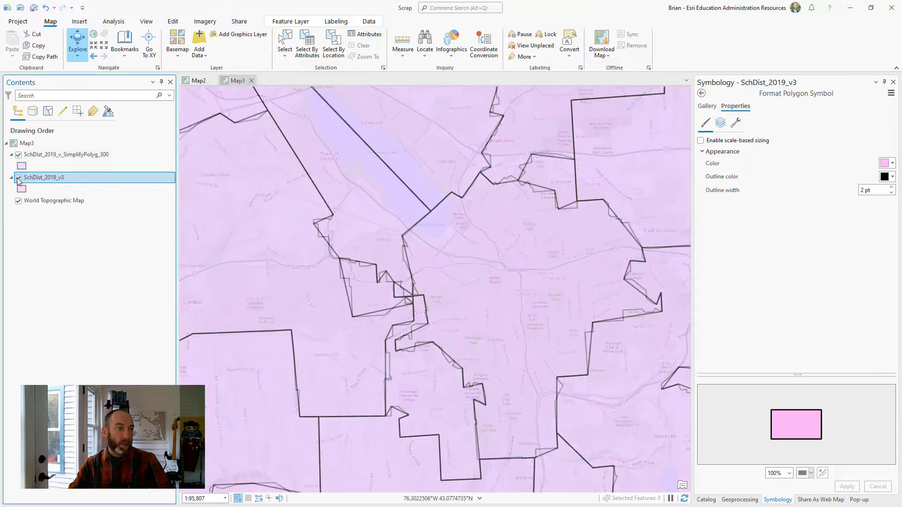
pyautogui.click(18, 177)
pyautogui.moveTo(389, 328); pyautogui.dragTo(422, 322)
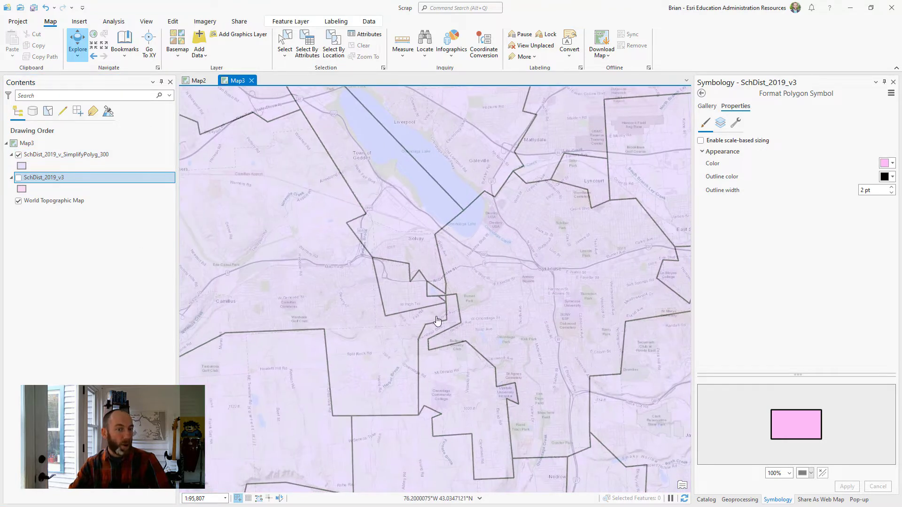
pyautogui.scroll(3, 437, 321)
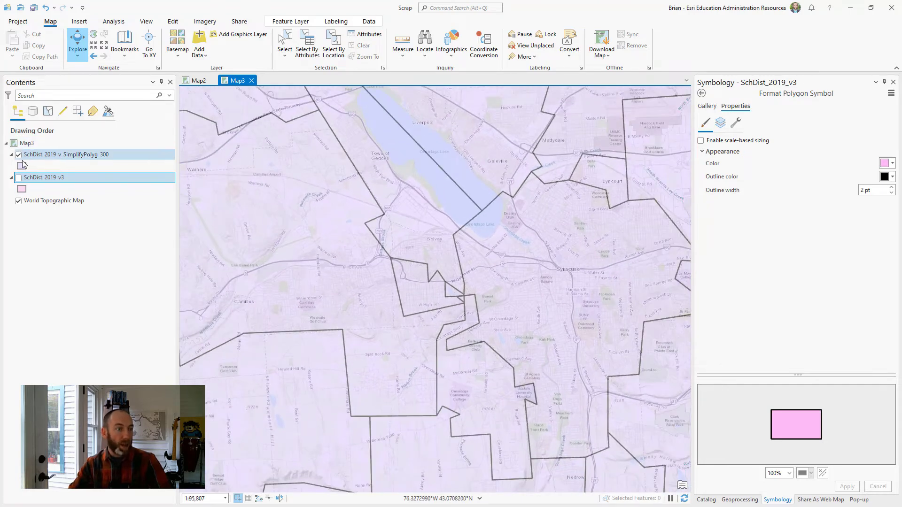
pyautogui.click(19, 177)
pyautogui.click(18, 155)
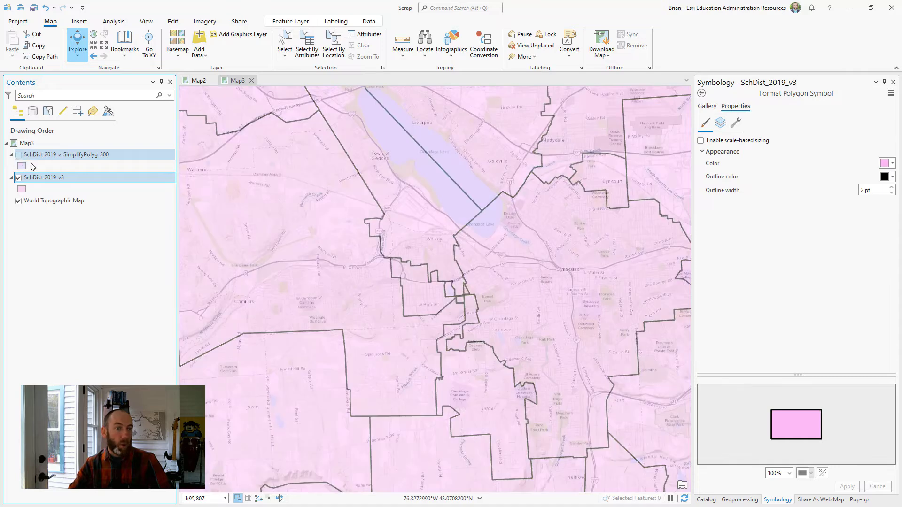
pyautogui.moveTo(363, 297); pyautogui.dragTo(315, 306)
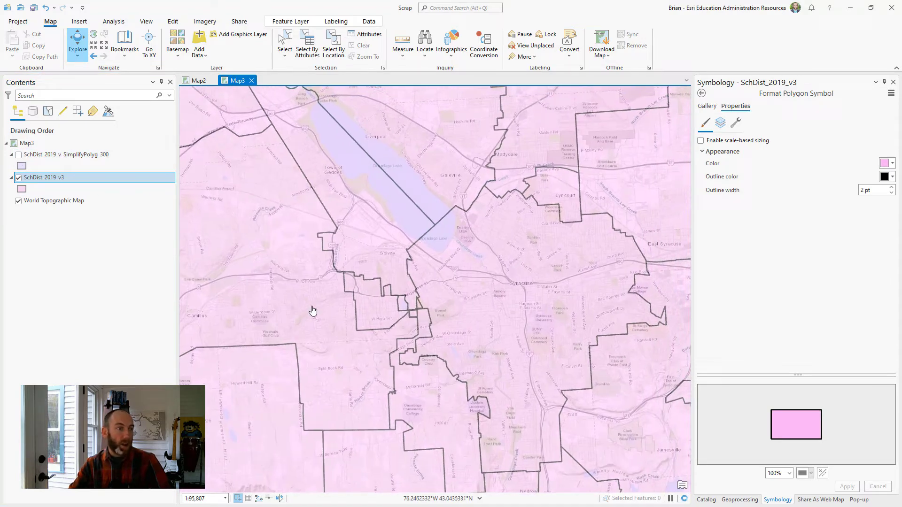
# - Compare the simplified and original district boundaries close up around Mattydale and Lyncourt, ending with only SchDist_2019_v3 shown
pyautogui.click(19, 154)
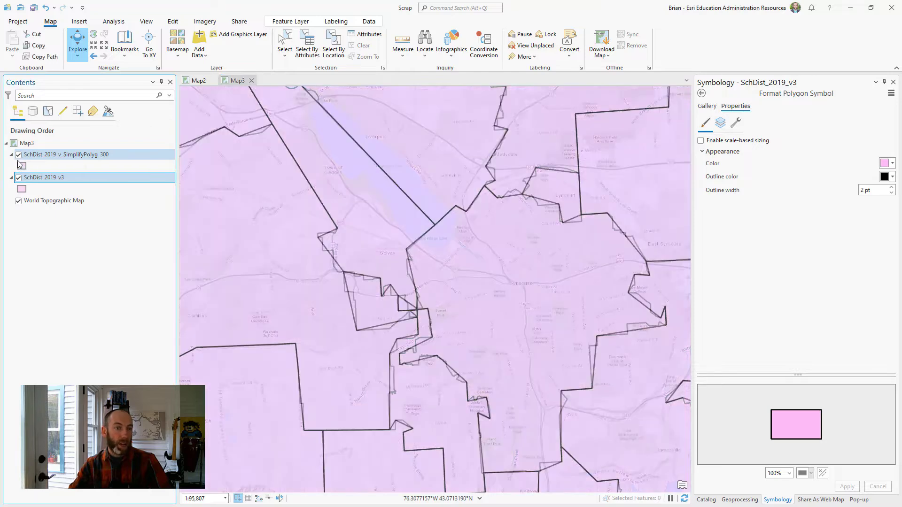
pyautogui.click(18, 179)
pyautogui.scroll(2, 535, 152)
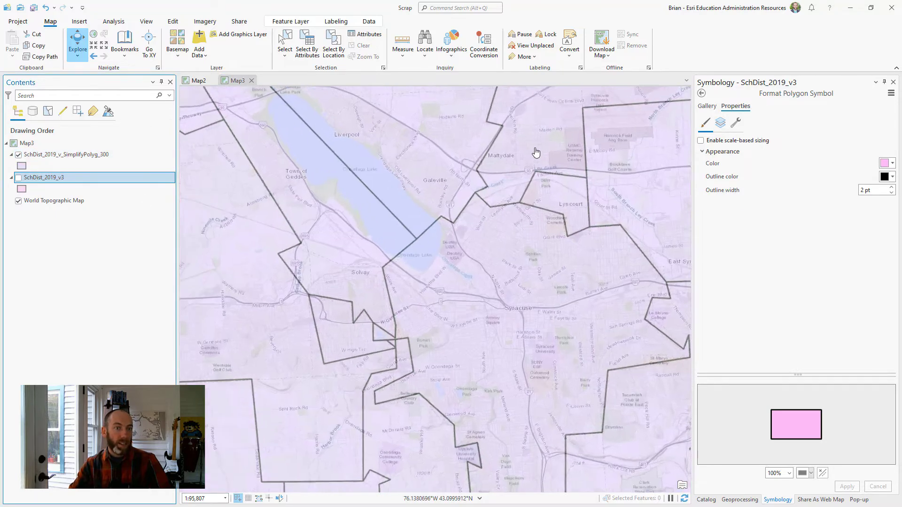
pyautogui.moveTo(535, 152); pyautogui.dragTo(473, 235)
pyautogui.scroll(2, 440, 234)
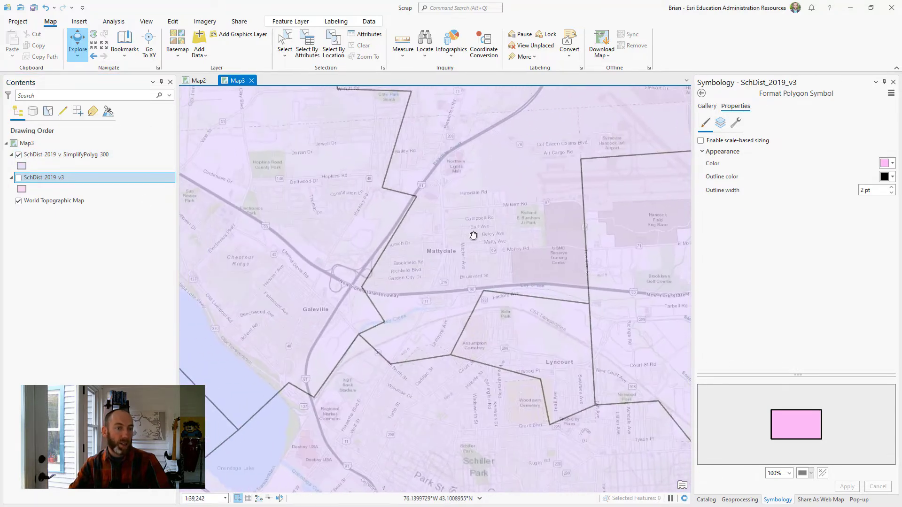
pyautogui.click(18, 177)
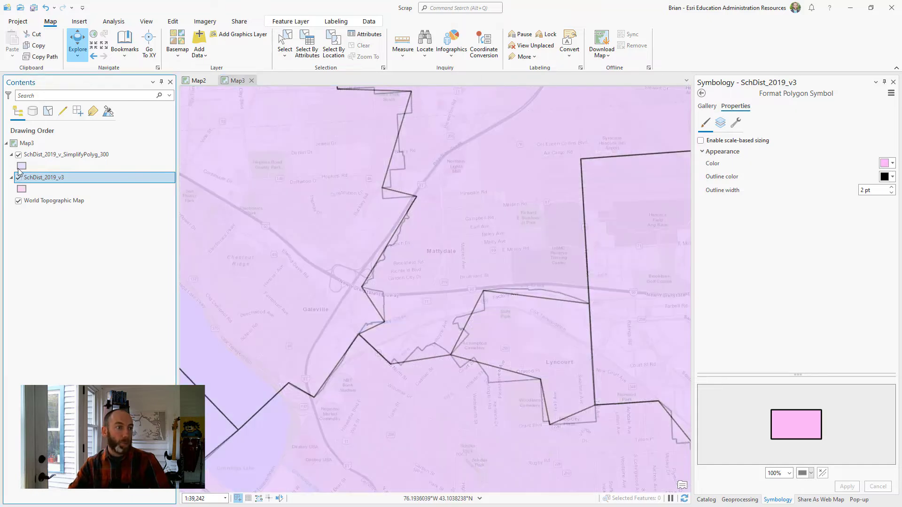
pyautogui.click(18, 155)
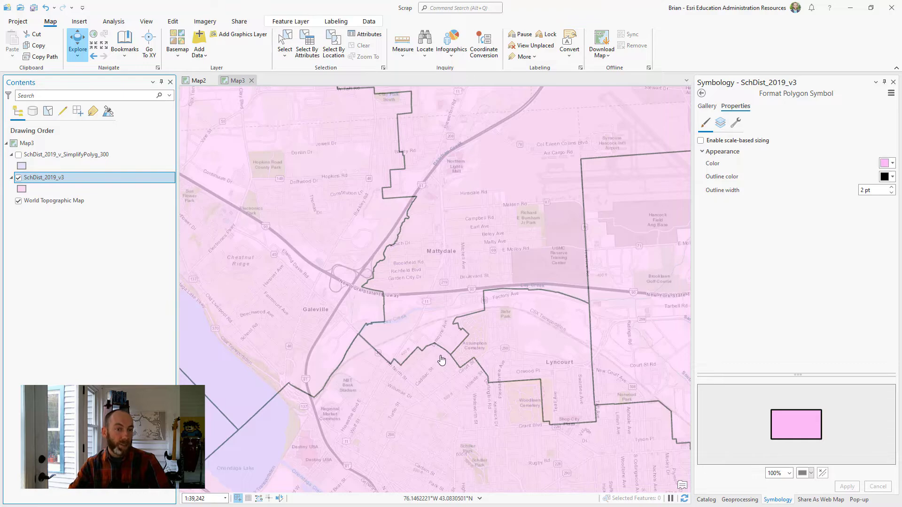
# - Examine the districts at regional scale across the Finger Lakes, replacing SchDist_2019_v3 with SchDist_2019_v_SimplifyPolyg_300 for comparison
pyautogui.scroll(-6, 437, 359)
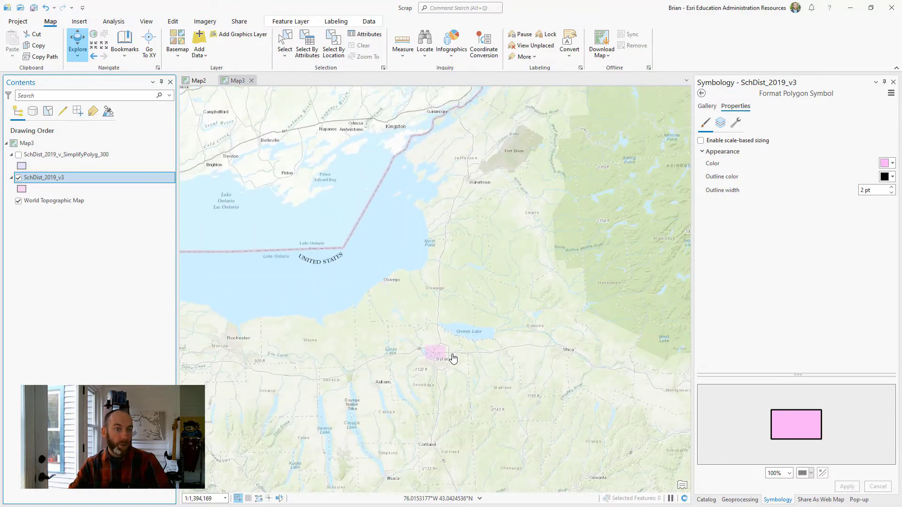
pyautogui.scroll(2, 426, 326)
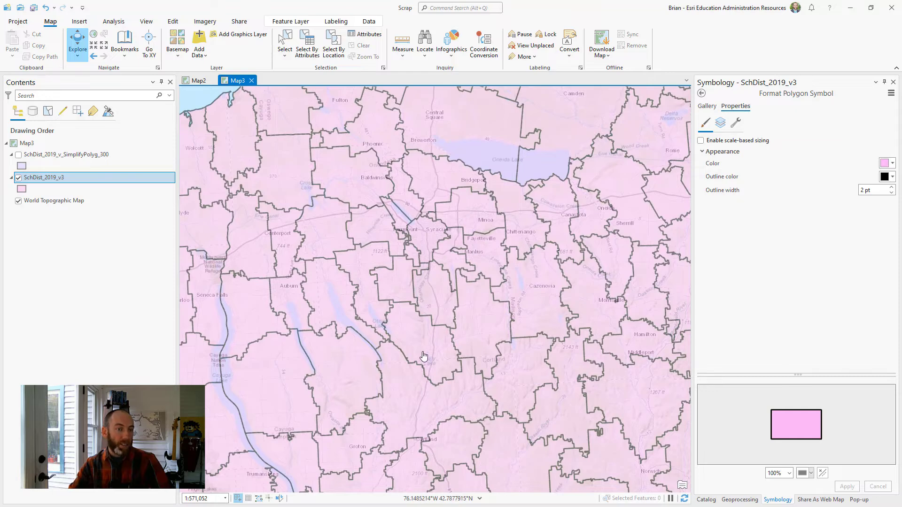
pyautogui.moveTo(383, 331); pyautogui.dragTo(402, 307)
pyautogui.moveTo(328, 310); pyautogui.dragTo(636, 315)
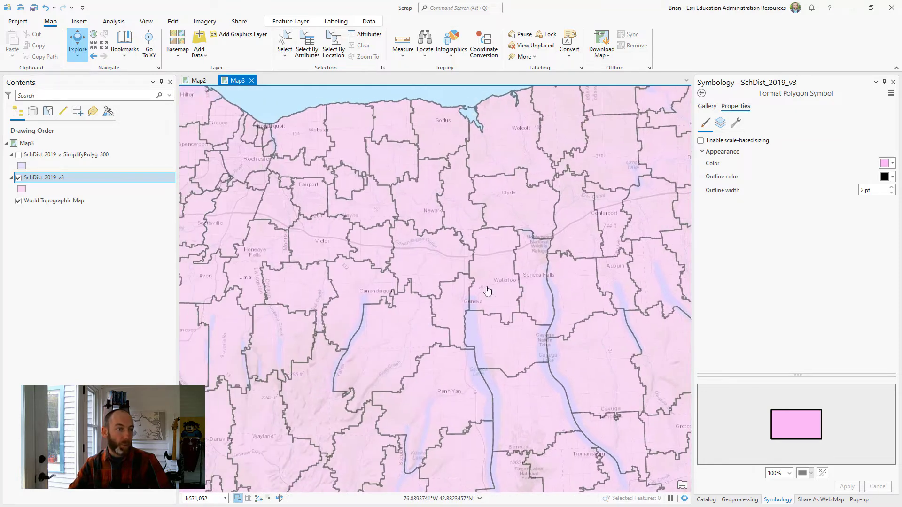
pyautogui.click(19, 155)
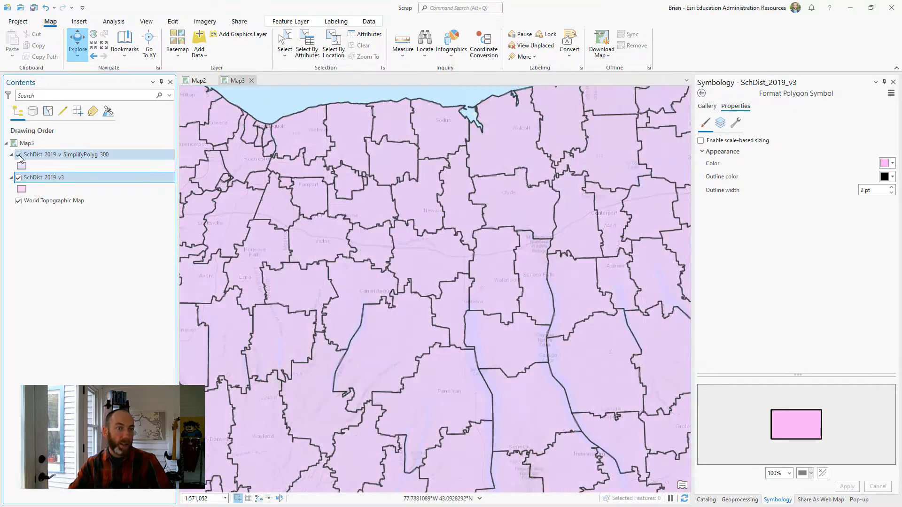
pyautogui.click(18, 181)
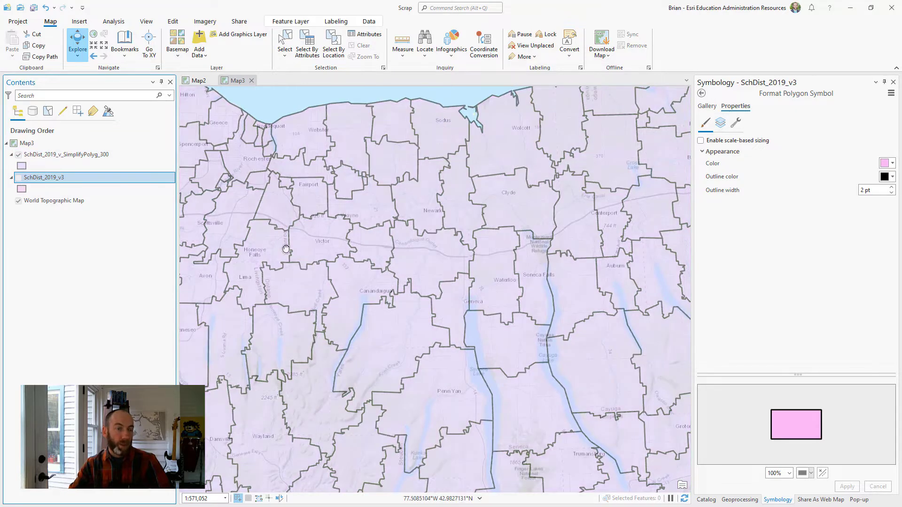
# - Compare both district layers around Rochester and Batavia by toggling the simplified layer over SchDist_2019_v3, leaving both shown
pyautogui.moveTo(284, 250)
pyautogui.mouseDown()
pyautogui.moveTo(361, 240)
pyautogui.moveTo(418, 266)
pyautogui.moveTo(417, 276)
pyautogui.mouseUp()
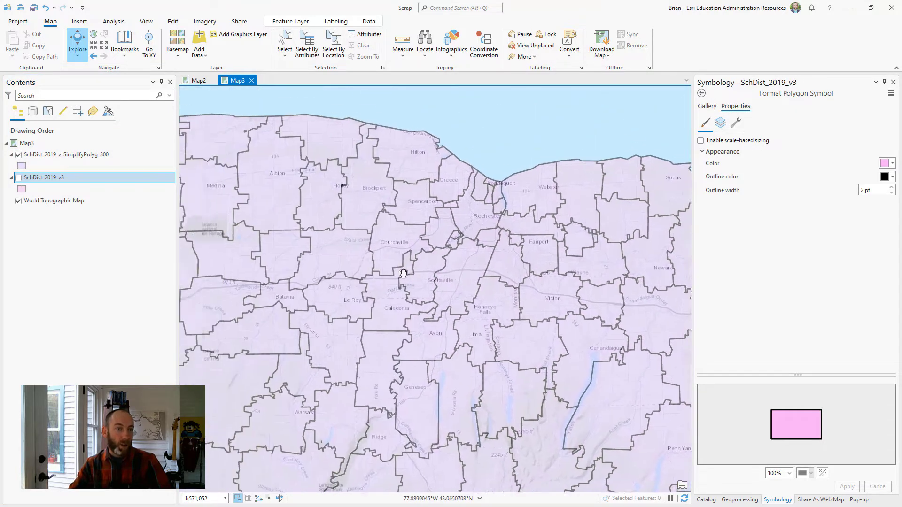
pyautogui.click(19, 178)
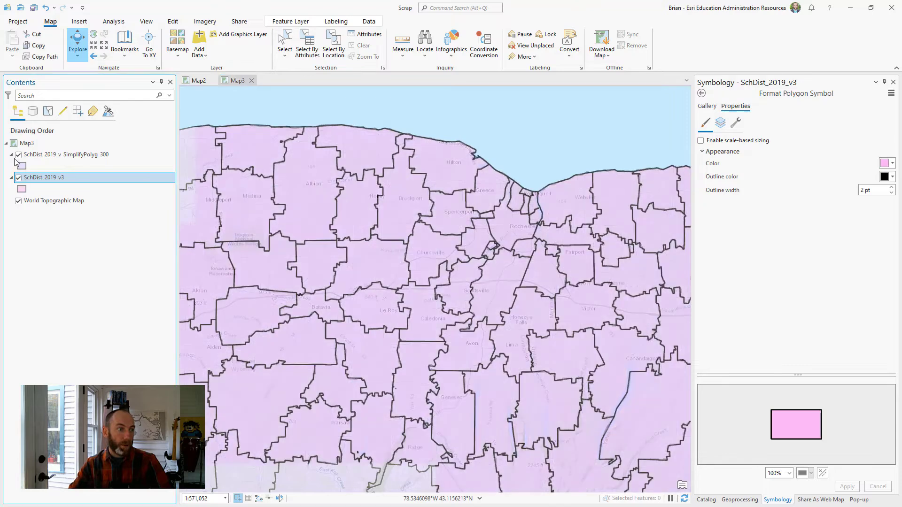
pyautogui.click(19, 155)
pyautogui.click(19, 155)
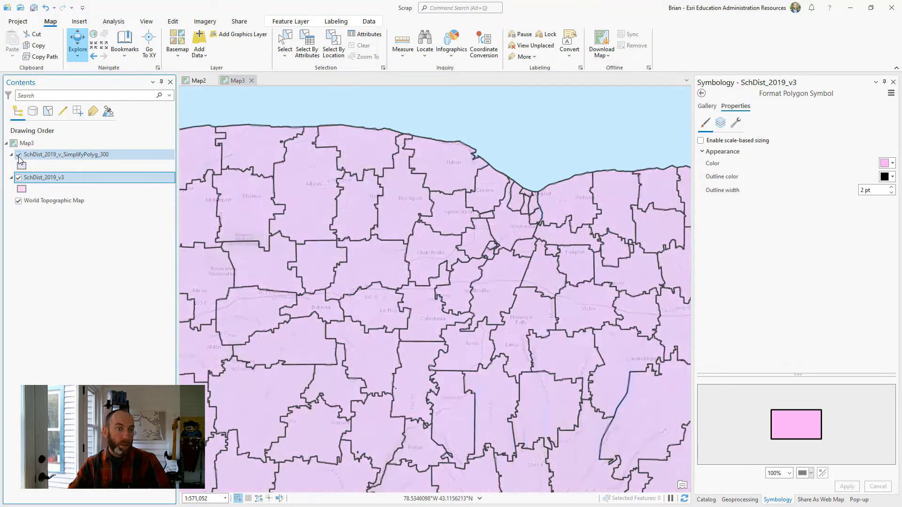
pyautogui.click(19, 156)
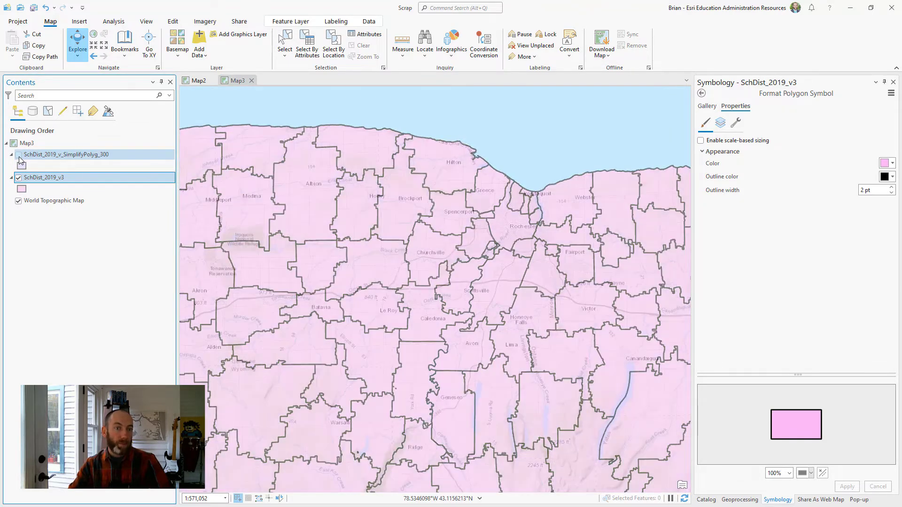
pyautogui.click(19, 156)
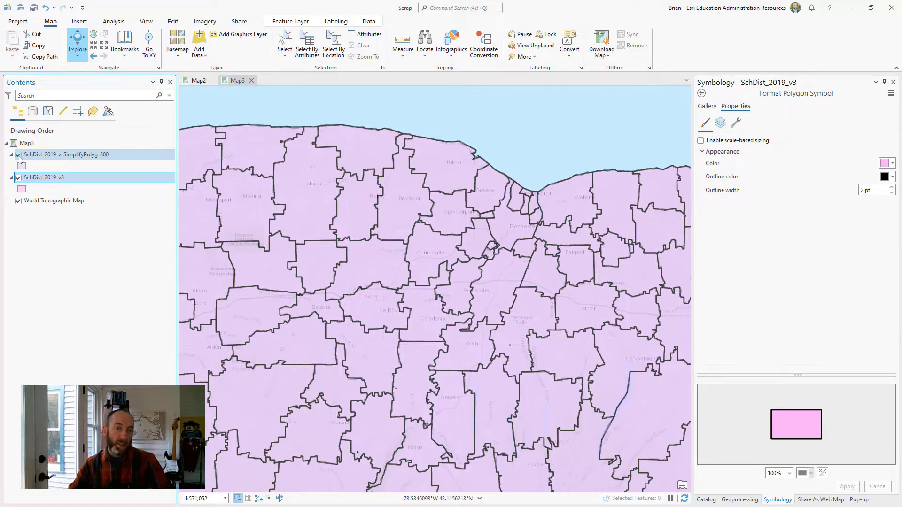
# - Hide SchDist_2019_v_SimplifyPolyg_300 to inspect the original boundaries west of Rochester, and show it again
pyautogui.click(19, 156)
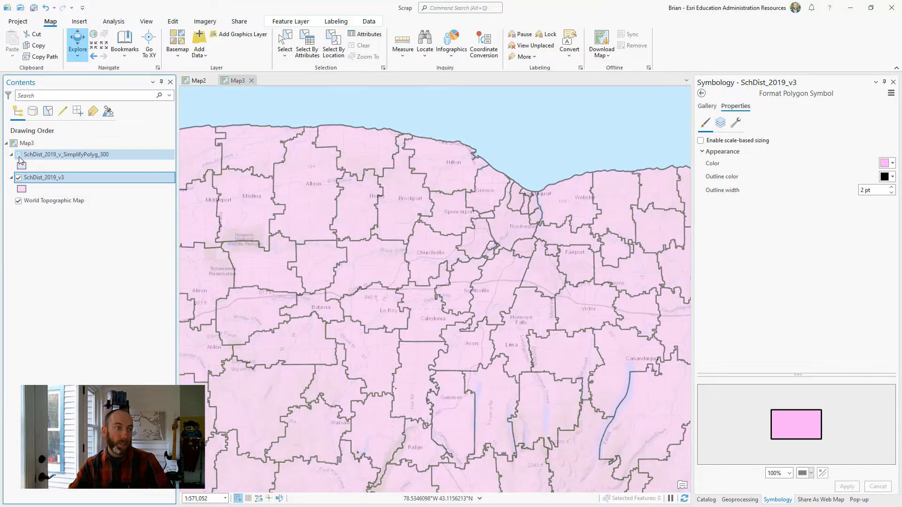
pyautogui.click(19, 156)
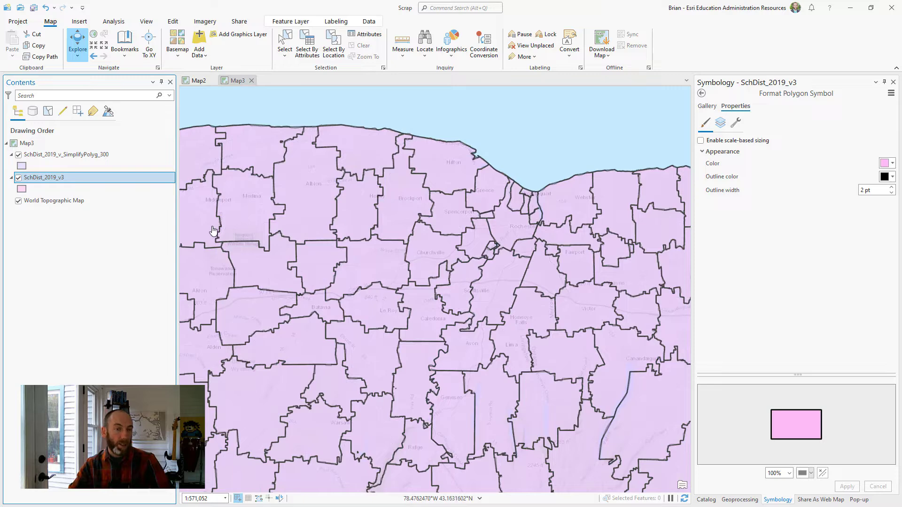
# - Switch to the orgcontent workbook in Excel, compare the sizes of School_Districts_ORIG_WFL1 and School_Districts_300_WFL1, and return to the map
pyautogui.hotkey('alt', 'Tab')
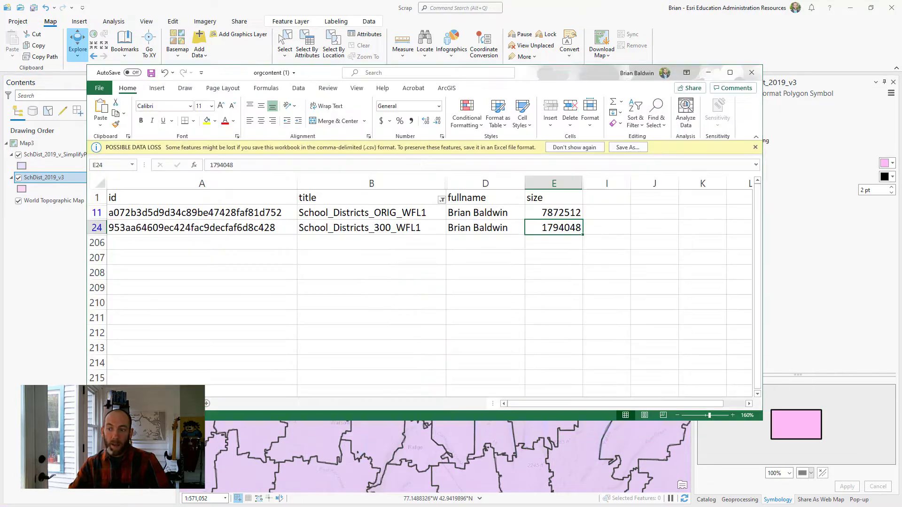
pyautogui.click(482, 281)
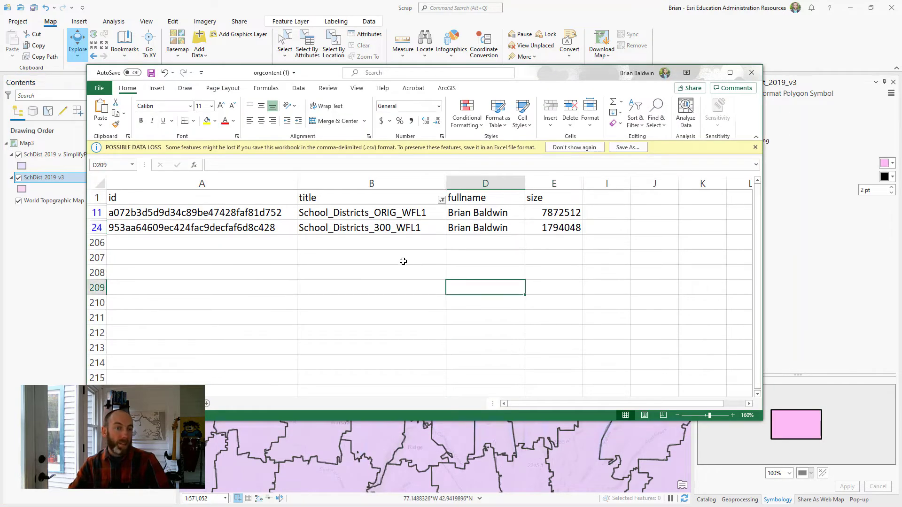
pyautogui.click(561, 212)
pyautogui.click(599, 212)
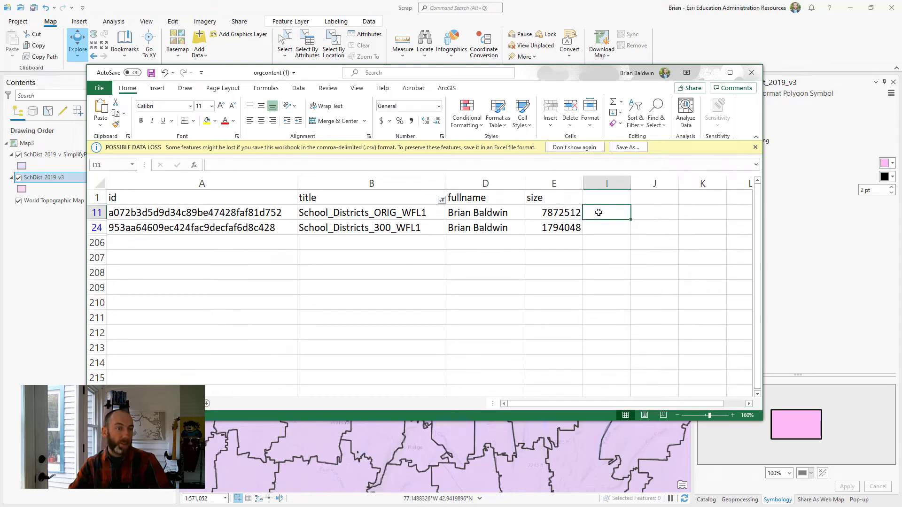
pyautogui.moveTo(588, 74); pyautogui.dragTo(578, 74)
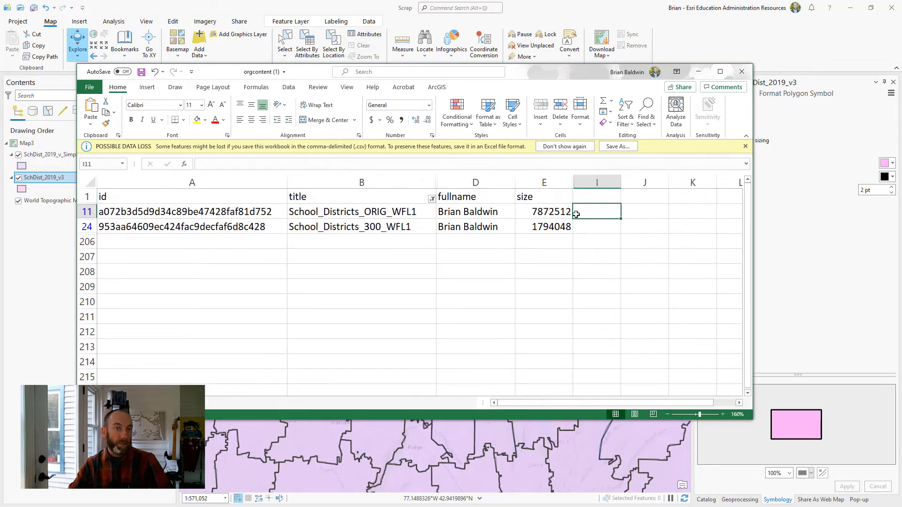
pyautogui.click(587, 228)
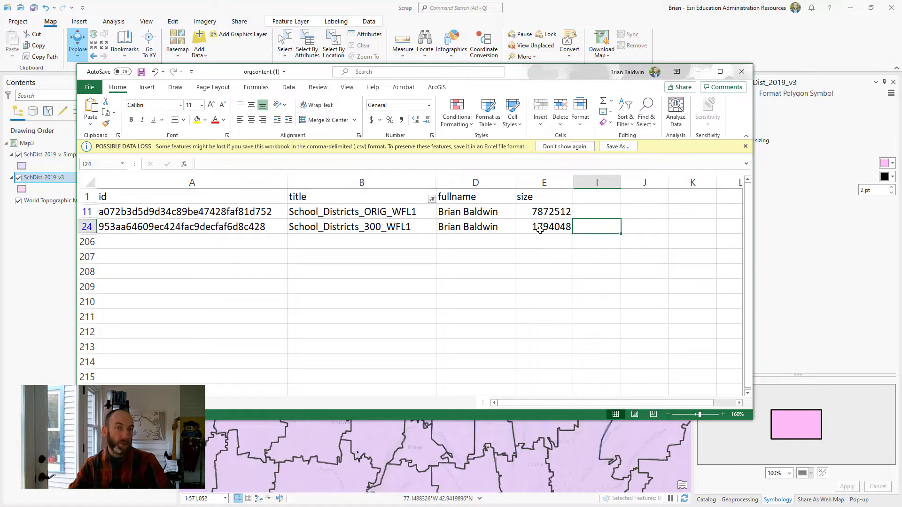
pyautogui.click(699, 74)
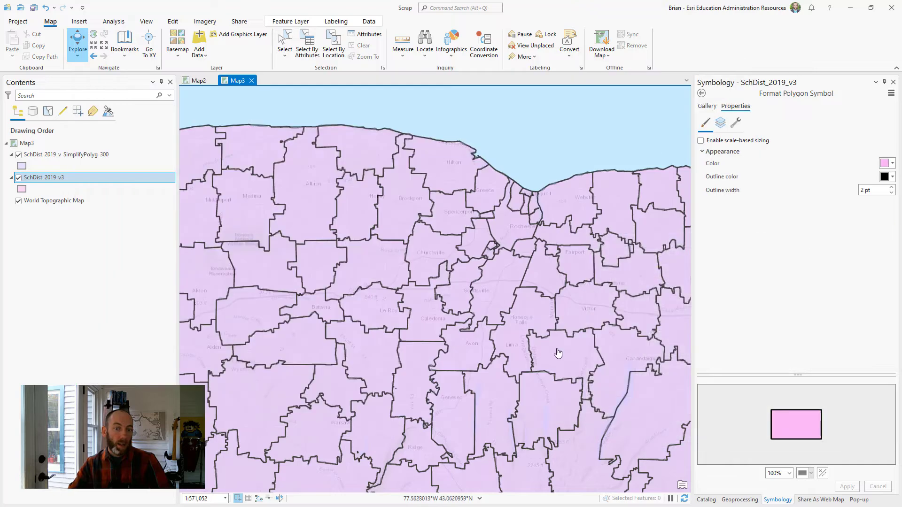
# - Search the geoprocessing tools for "simplify" and open the Simplify Polygon tool's parameters
pyautogui.click(741, 500)
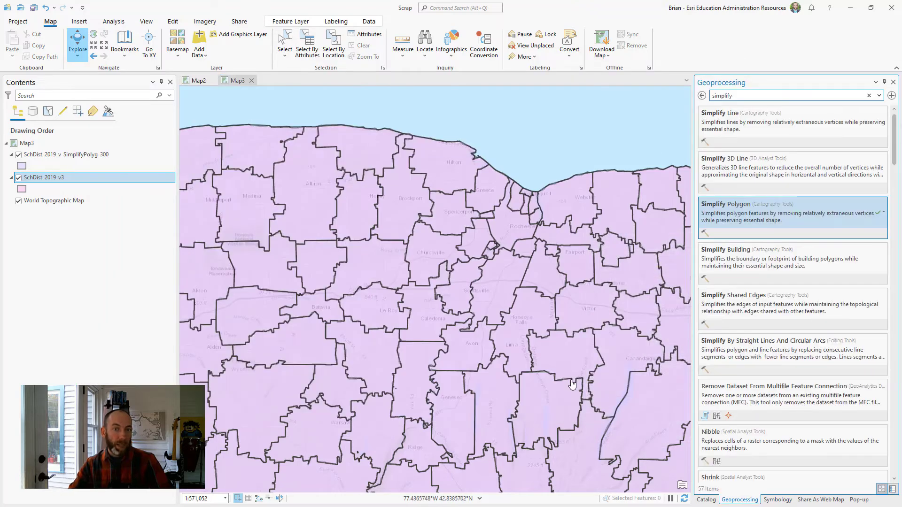
pyautogui.click(114, 21)
pyautogui.click(111, 45)
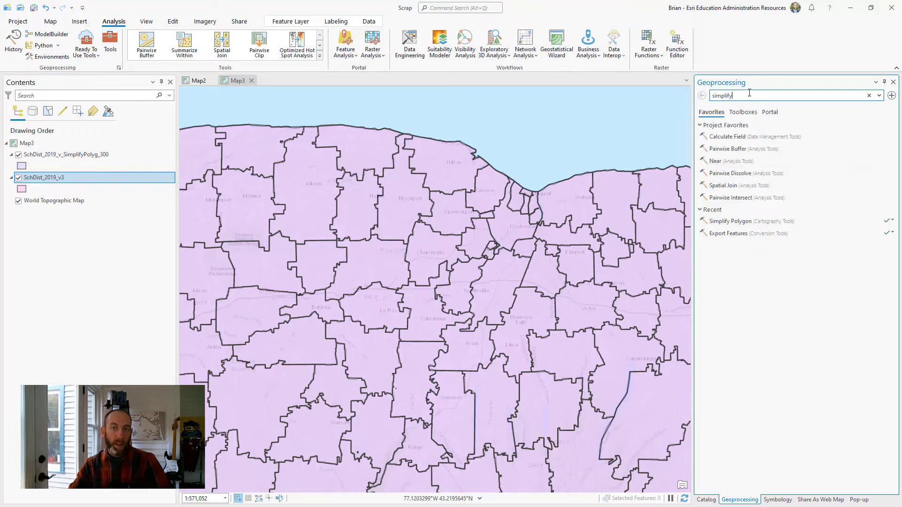
pyautogui.press('Return')
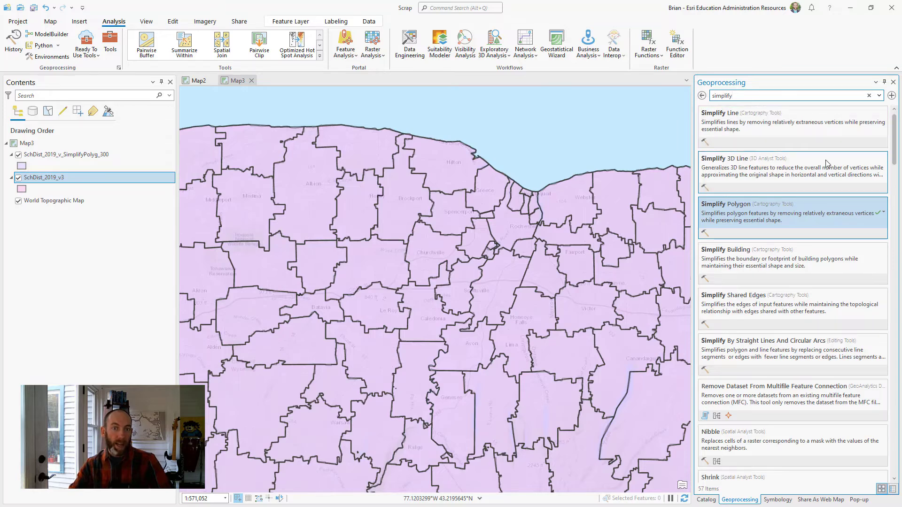
pyautogui.click(801, 219)
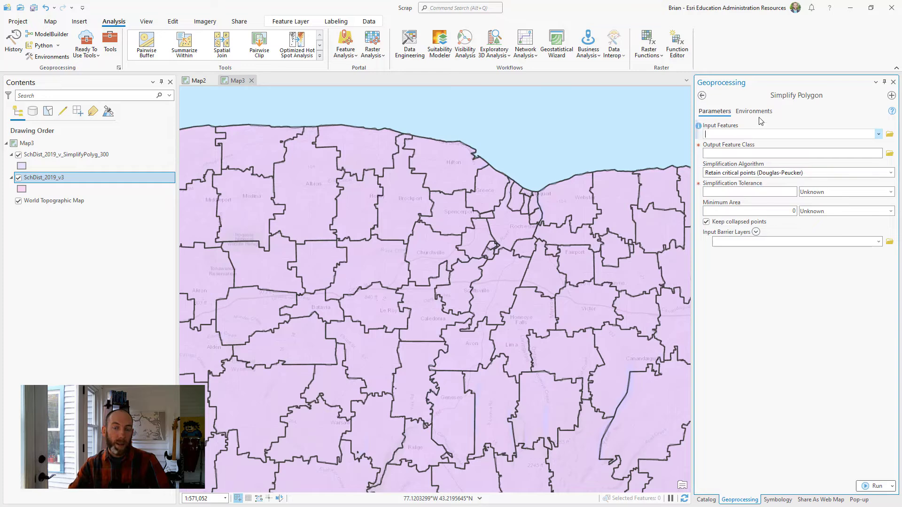
pyautogui.moveTo(699, 166)
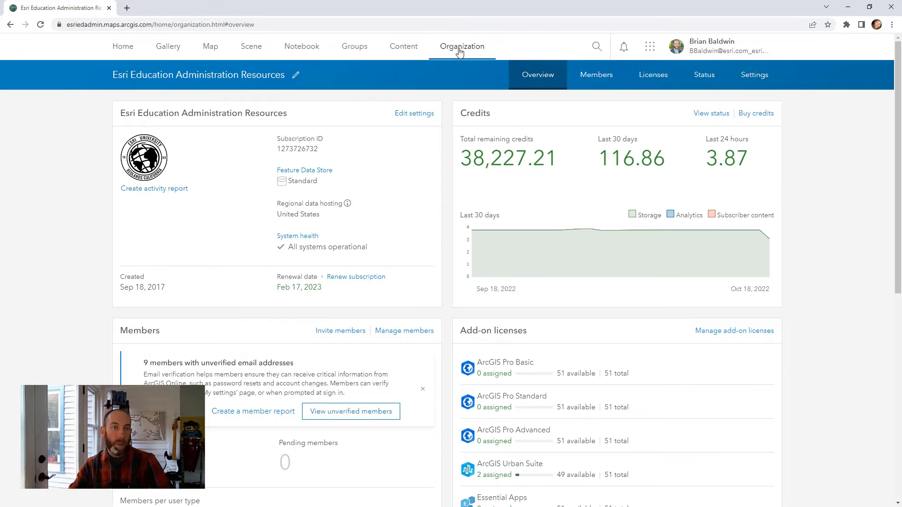
# - Open the ArcGIS Online organization's status dashboard, review its credit usage, and break down the storage credits by type
pyautogui.click(704, 78)
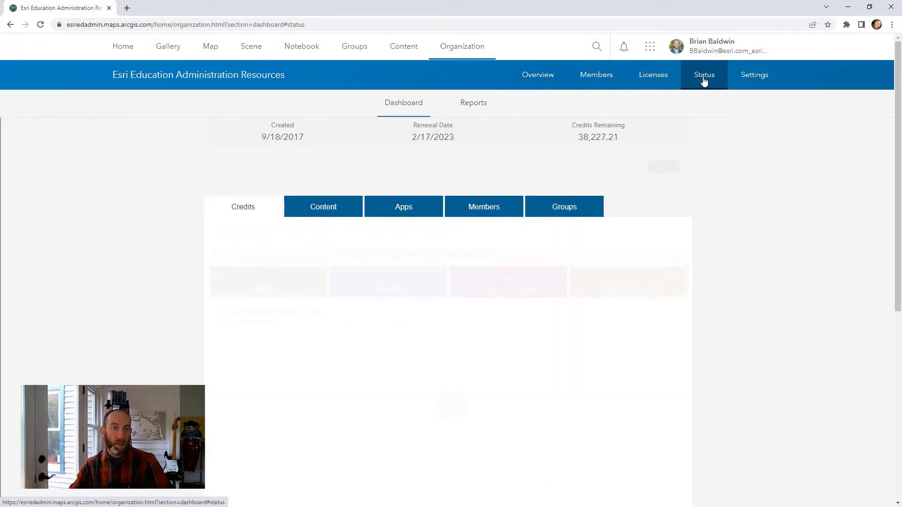
pyautogui.scroll(-1, 76, 192)
pyautogui.scroll(-1, 85, 221)
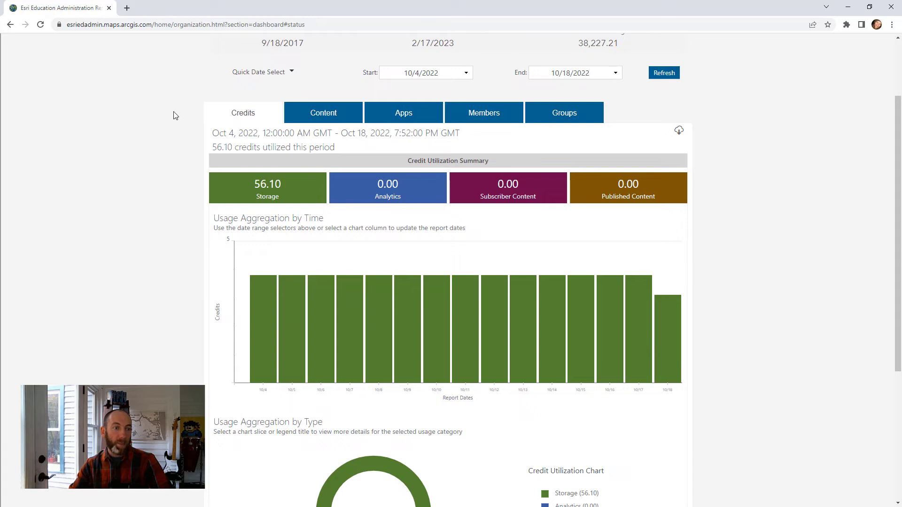
pyautogui.scroll(-5, 151, 204)
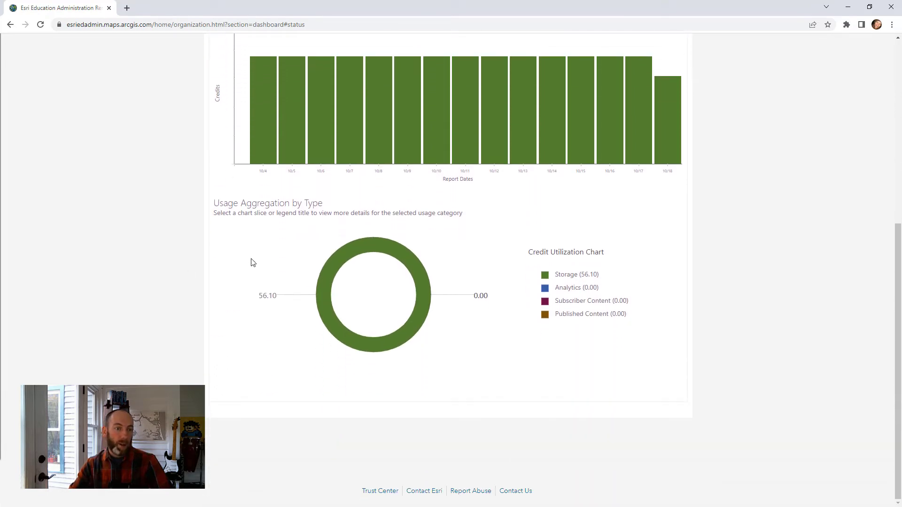
pyautogui.click(343, 266)
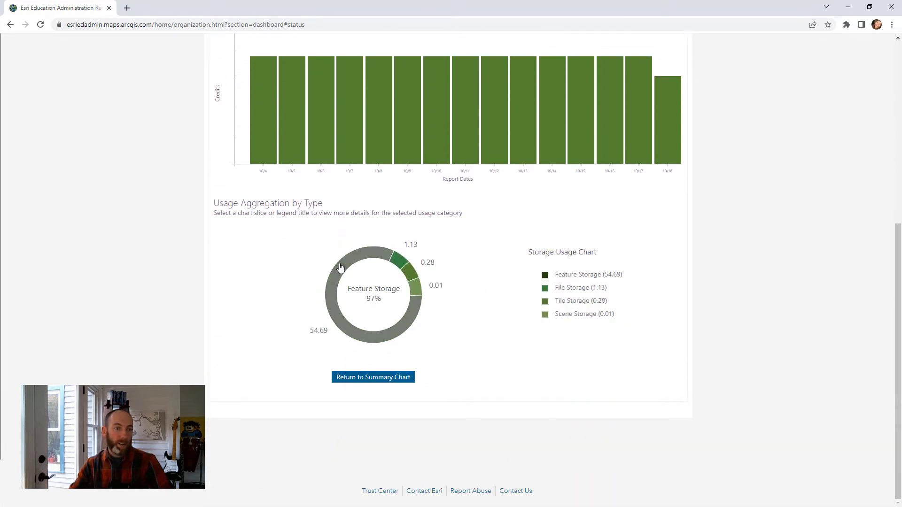
# - Display the Feature Storage report and examine its table and daily credit chart
pyautogui.click(366, 261)
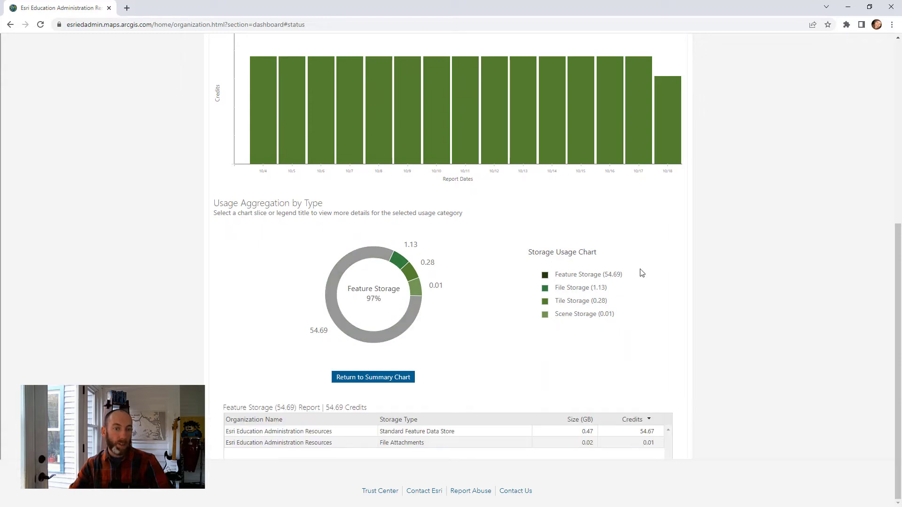
pyautogui.scroll(-1, 709, 272)
pyautogui.scroll(-2, 709, 273)
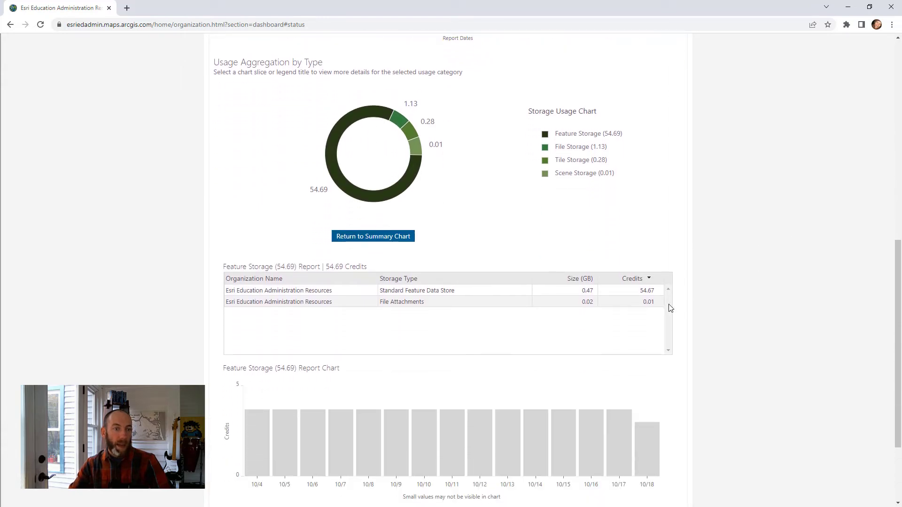
pyautogui.scroll(-3, 759, 305)
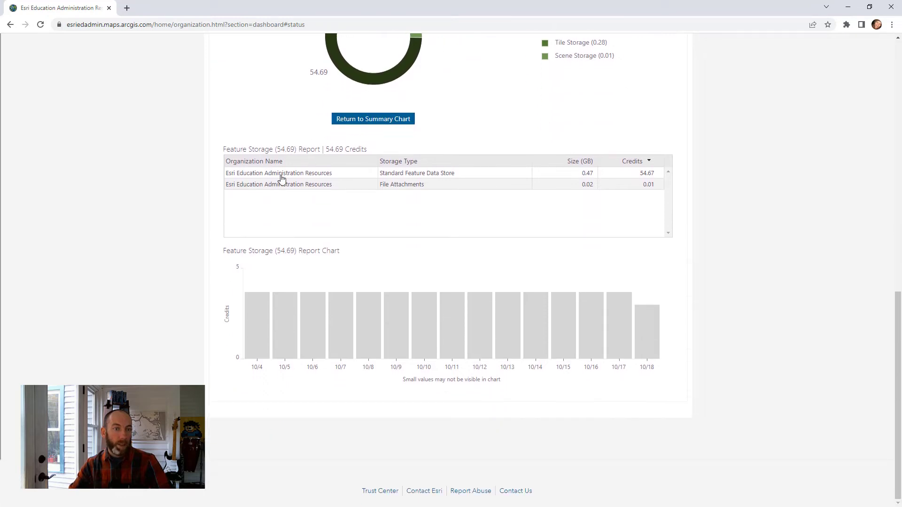
# - View the item details for Standard Feature Data Store and look through the hosted layers listed by size
pyautogui.click(291, 177)
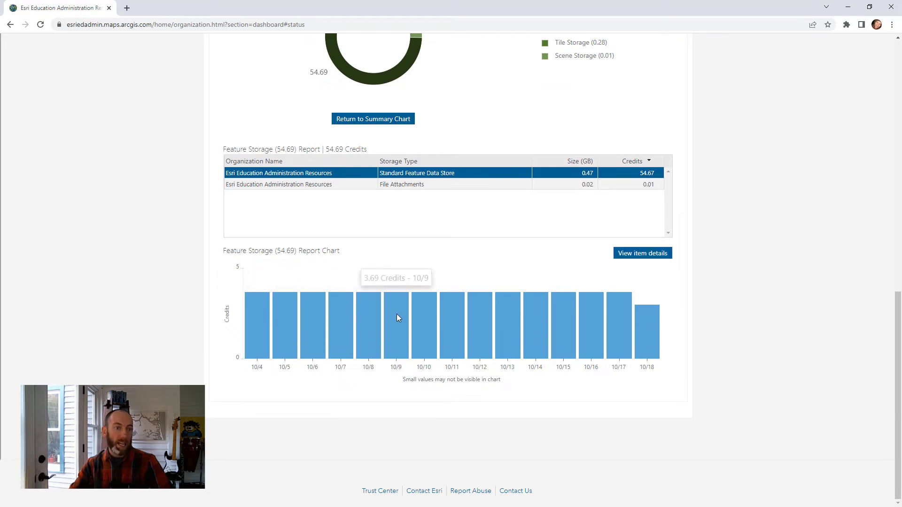
pyautogui.click(640, 254)
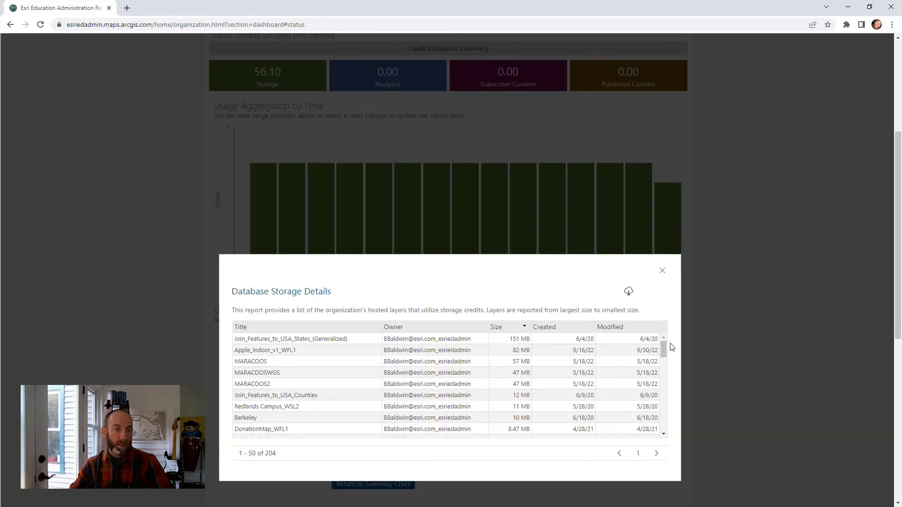
pyautogui.scroll(-2, 664, 354)
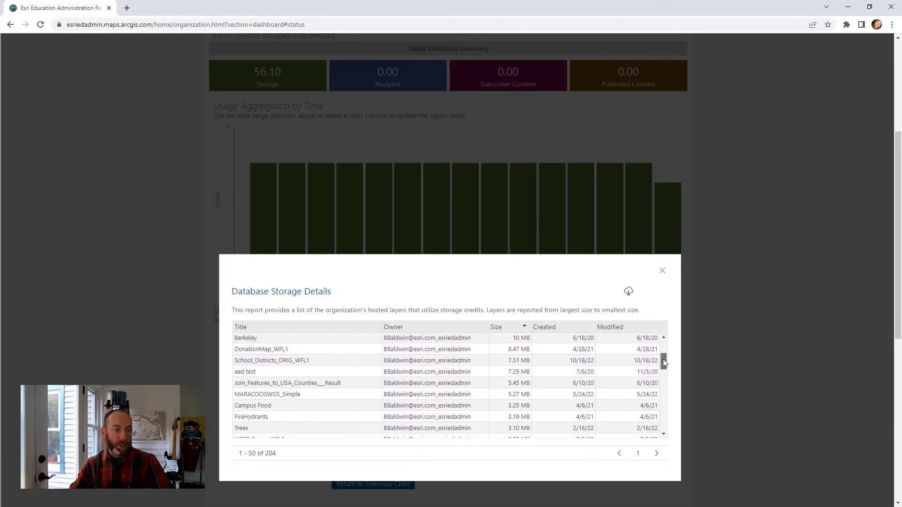
pyautogui.scroll(3, 610, 357)
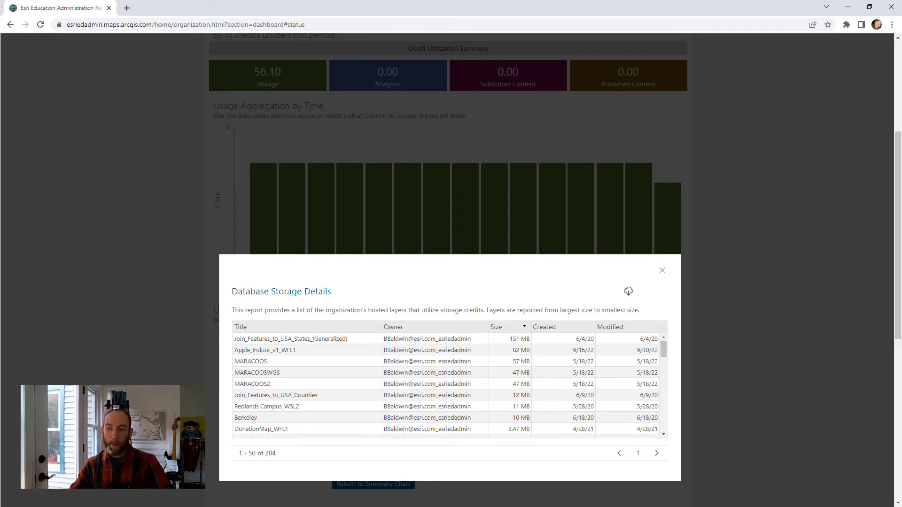
# - Switch back to the orgcontent workbook in Excel and review the two school district layers' size entries
pyautogui.hotkey('alt', 'Tab')
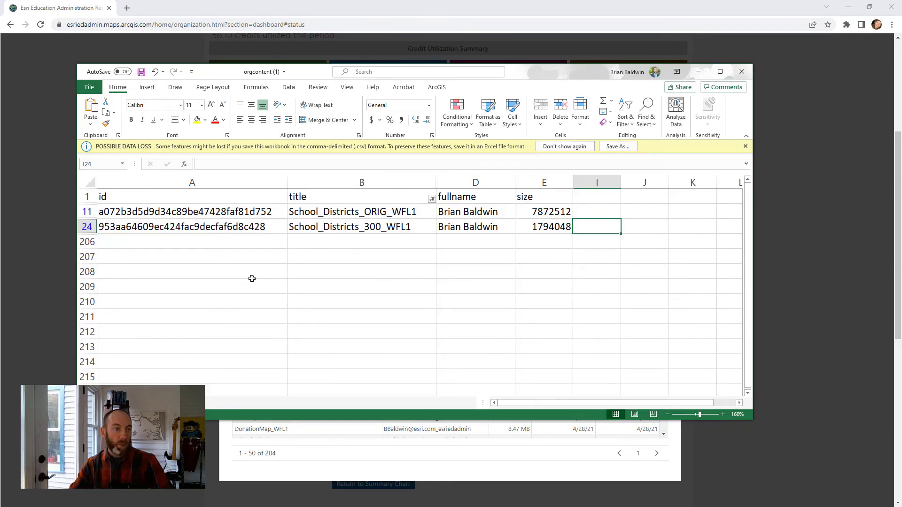
pyautogui.click(207, 241)
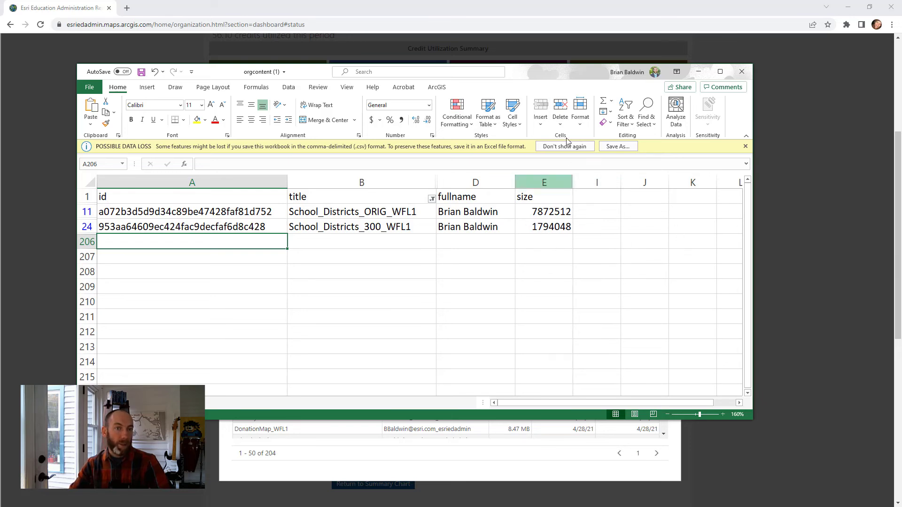
pyautogui.moveTo(723, 74); pyautogui.dragTo(730, 90)
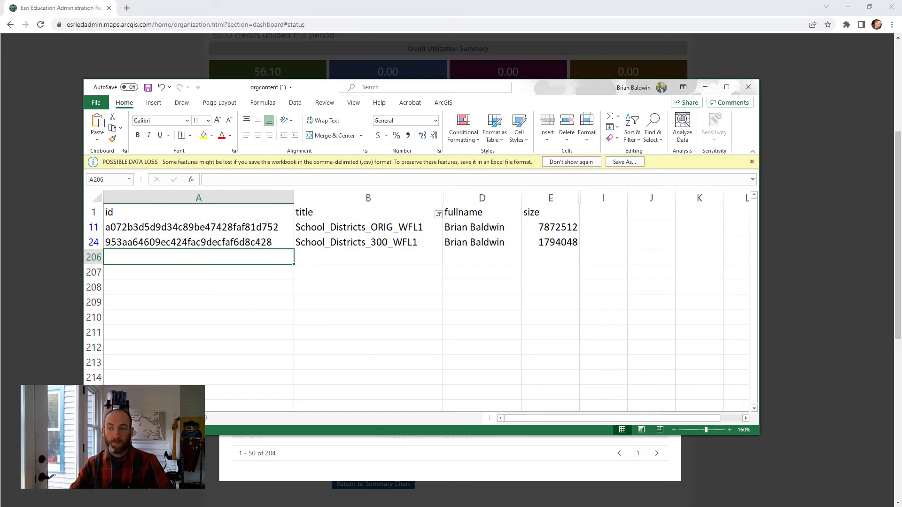